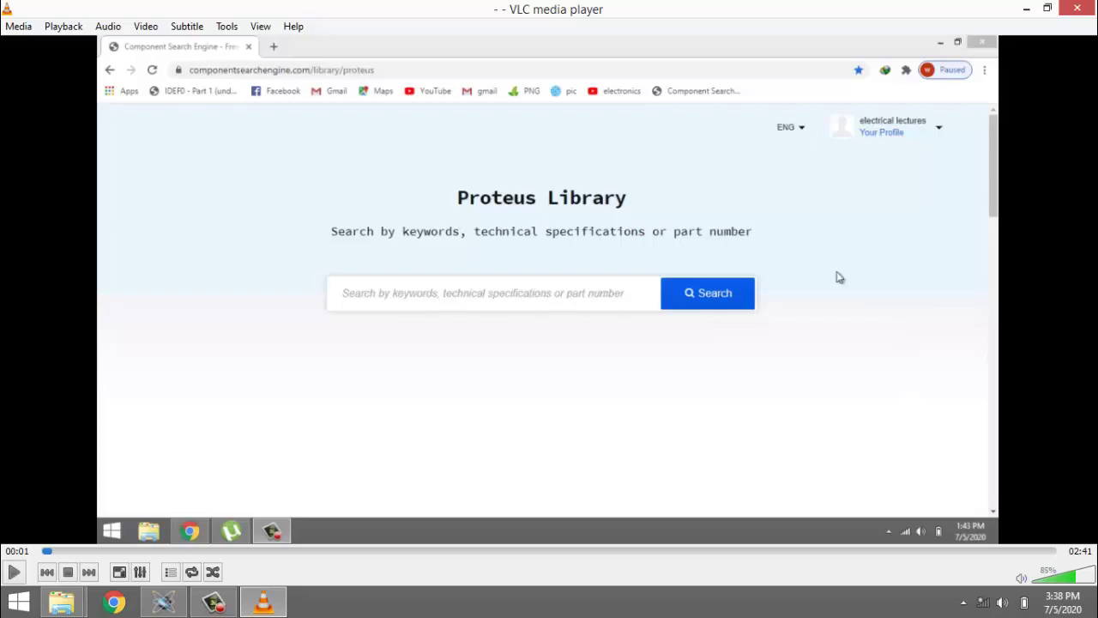
pyautogui.press('space')
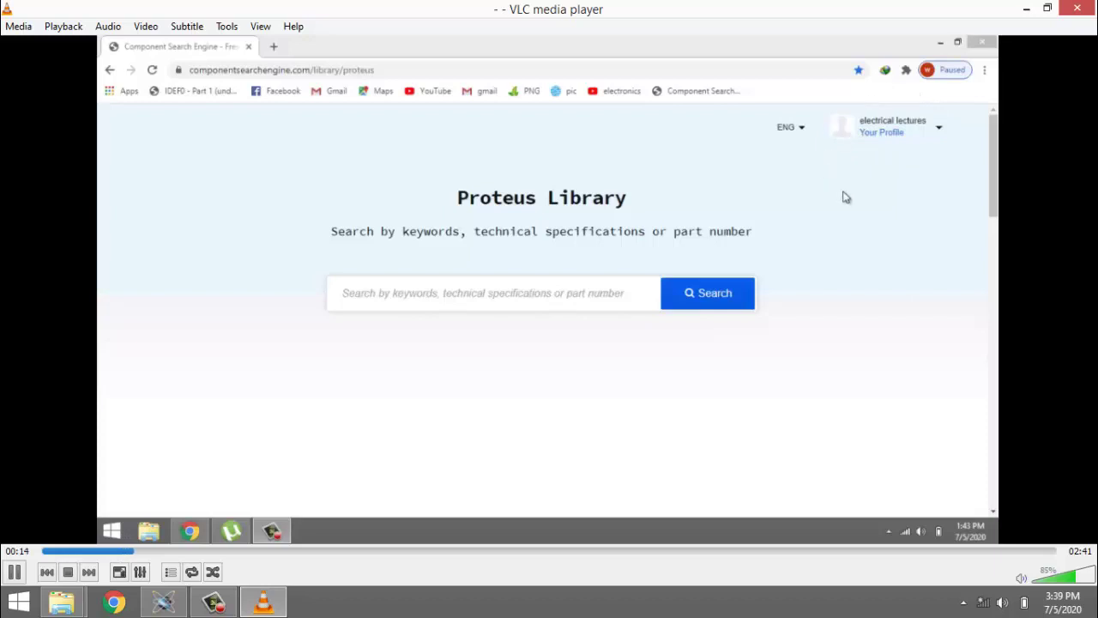
pyautogui.press('Left')
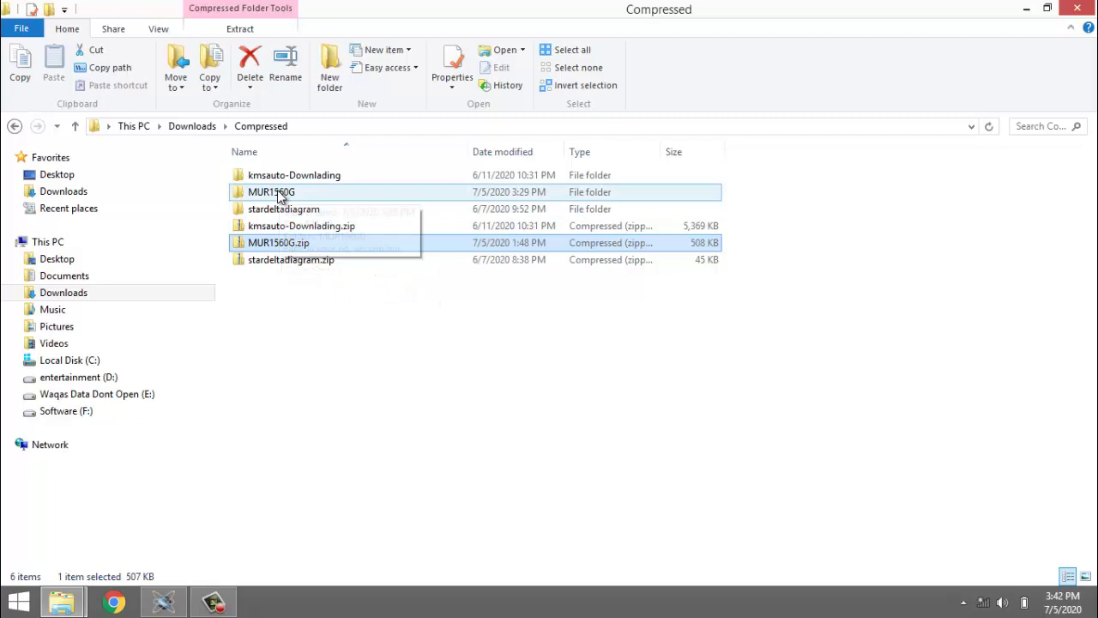
# - Open the extracted MUR1560G folder and its inner MUR1560G folder to list the per-tool models, including Proteus
pyautogui.doubleClick(282, 194)
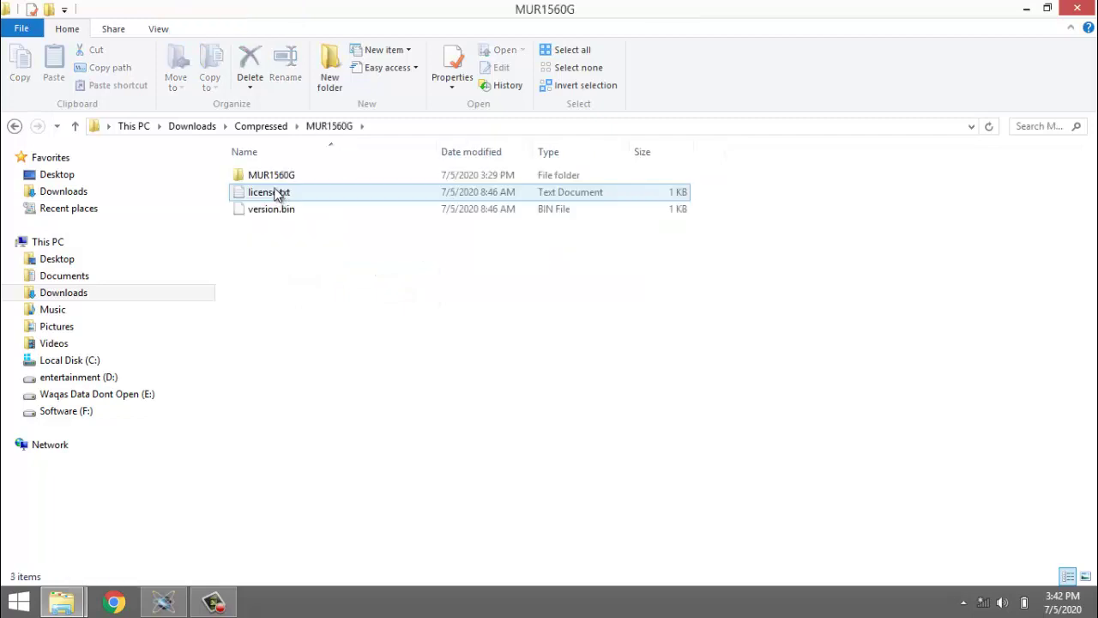
pyautogui.doubleClick(271, 176)
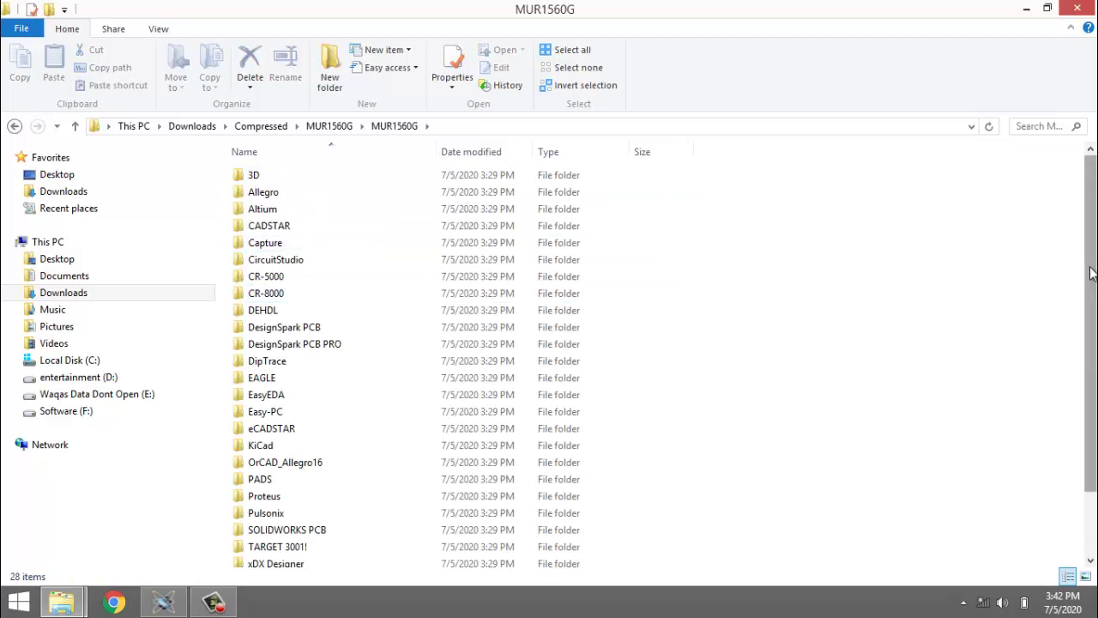
pyautogui.scroll(-2, 1090, 273)
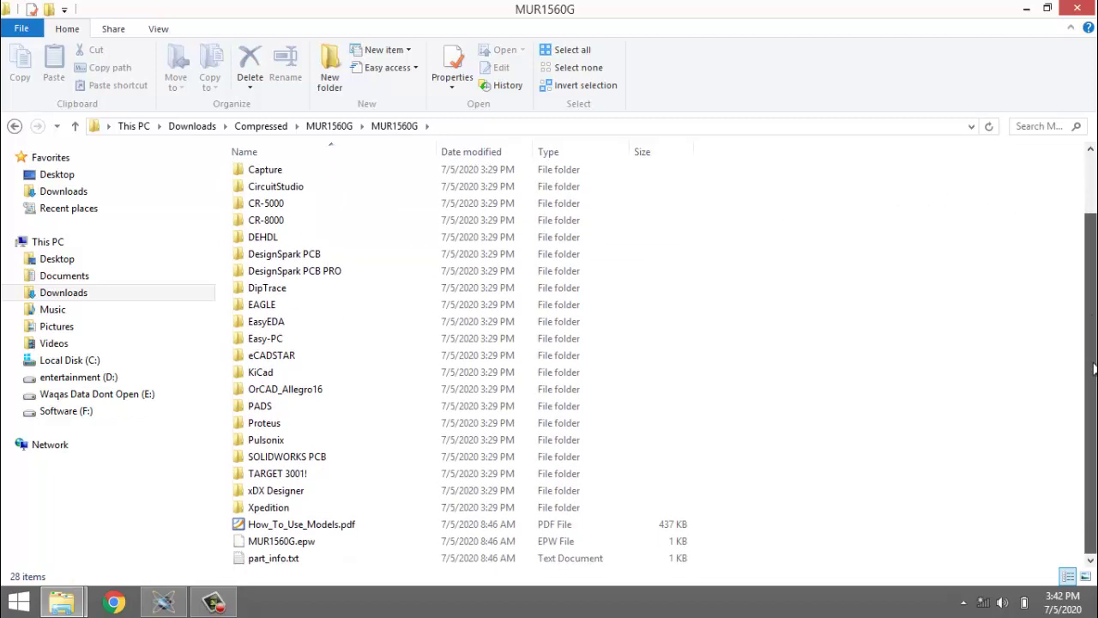
pyautogui.moveTo(1094, 369); pyautogui.dragTo(1094, 323)
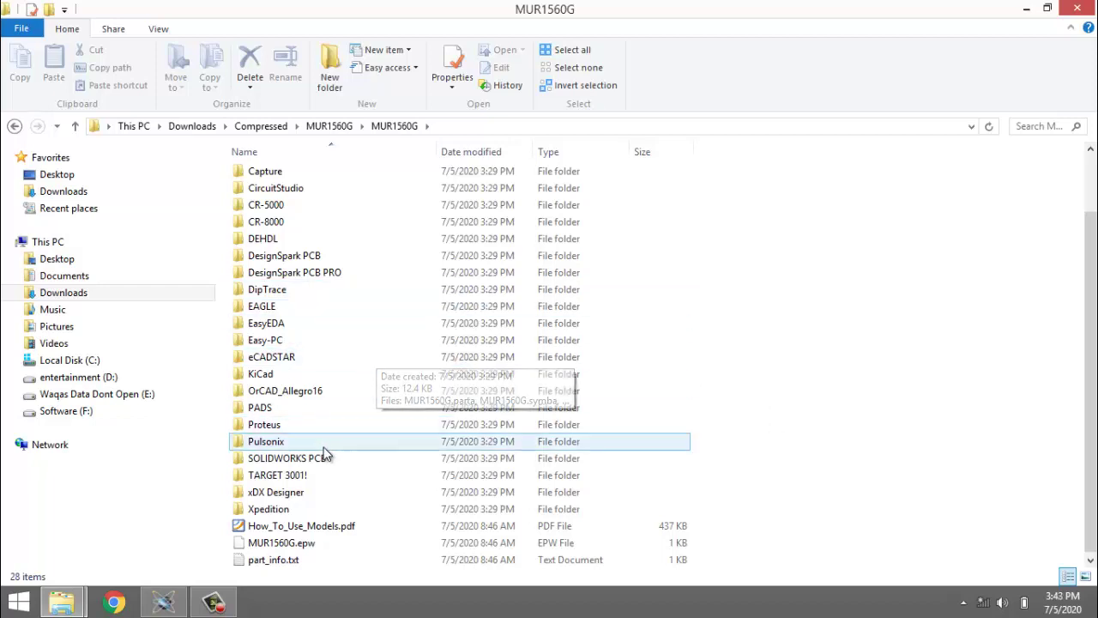
# - Back in Proteus, search Pick Devices for 'mur1560', find no matches, and close the picker
pyautogui.click(172, 606)
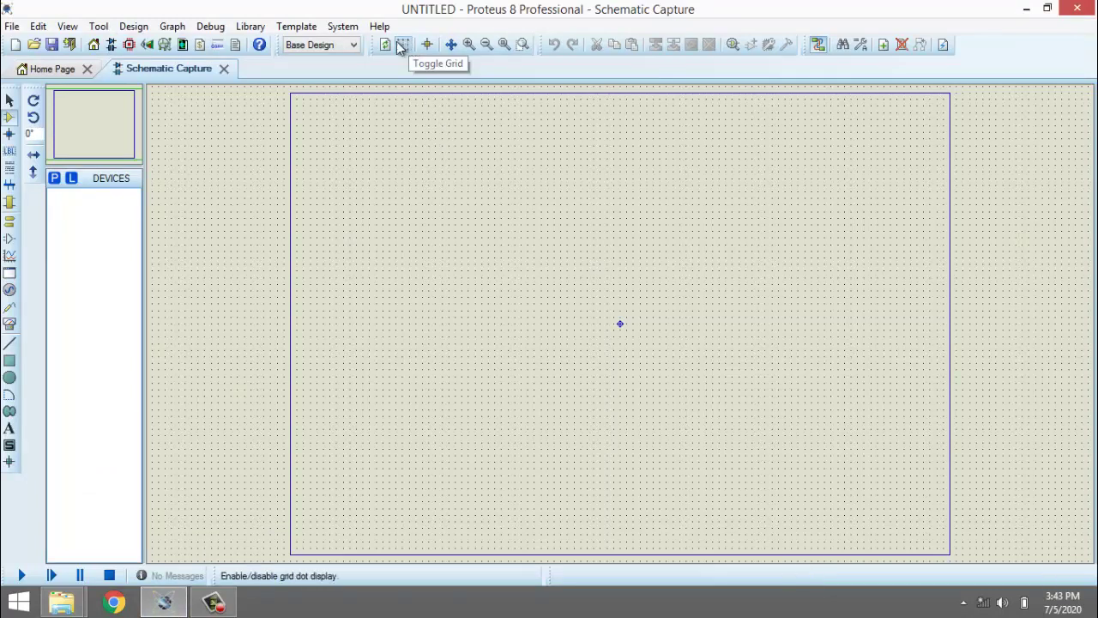
pyautogui.click(252, 33)
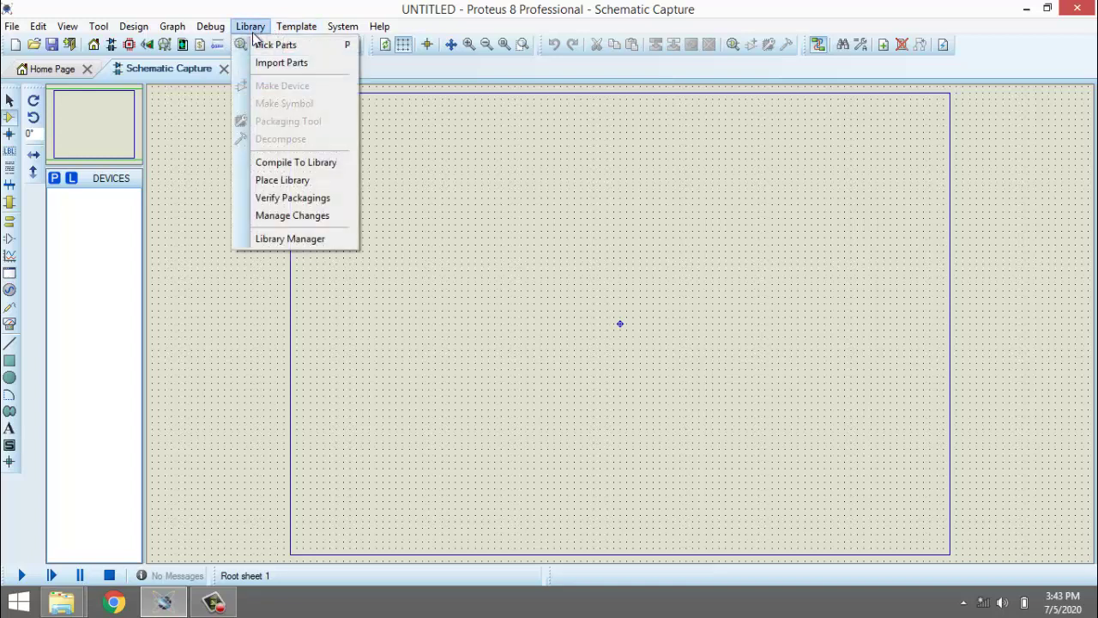
pyautogui.click(206, 193)
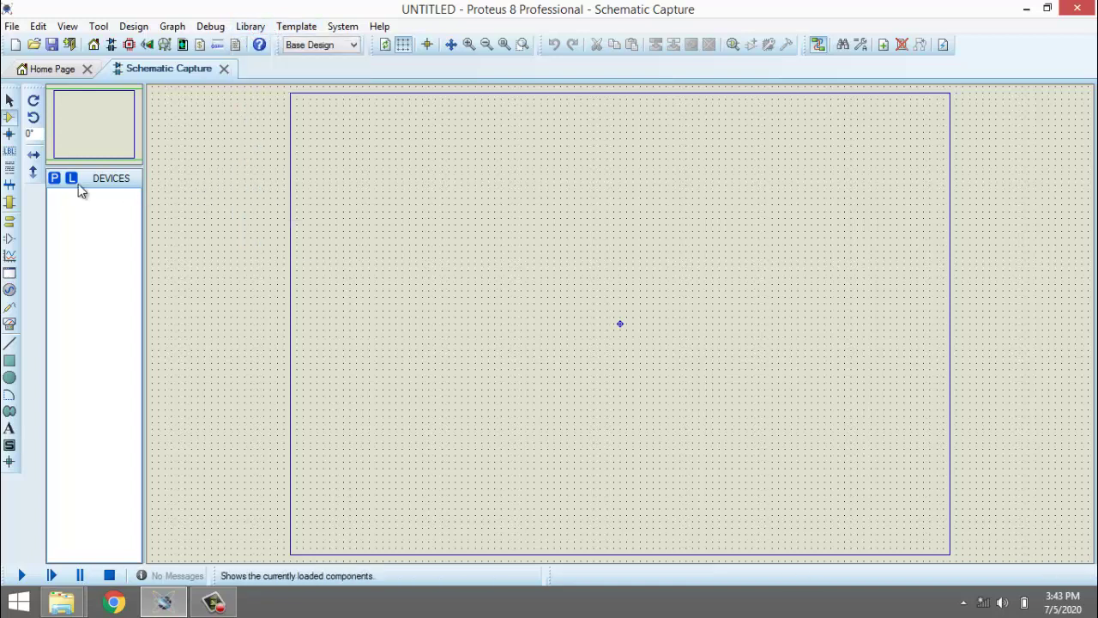
pyautogui.click(54, 178)
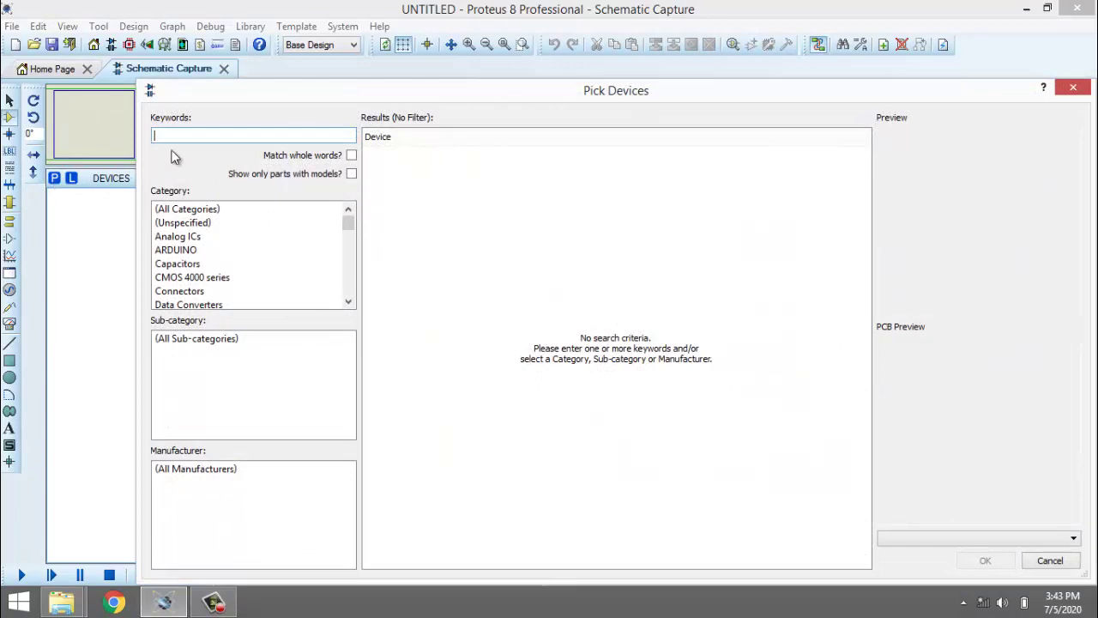
pyautogui.write('mur156')
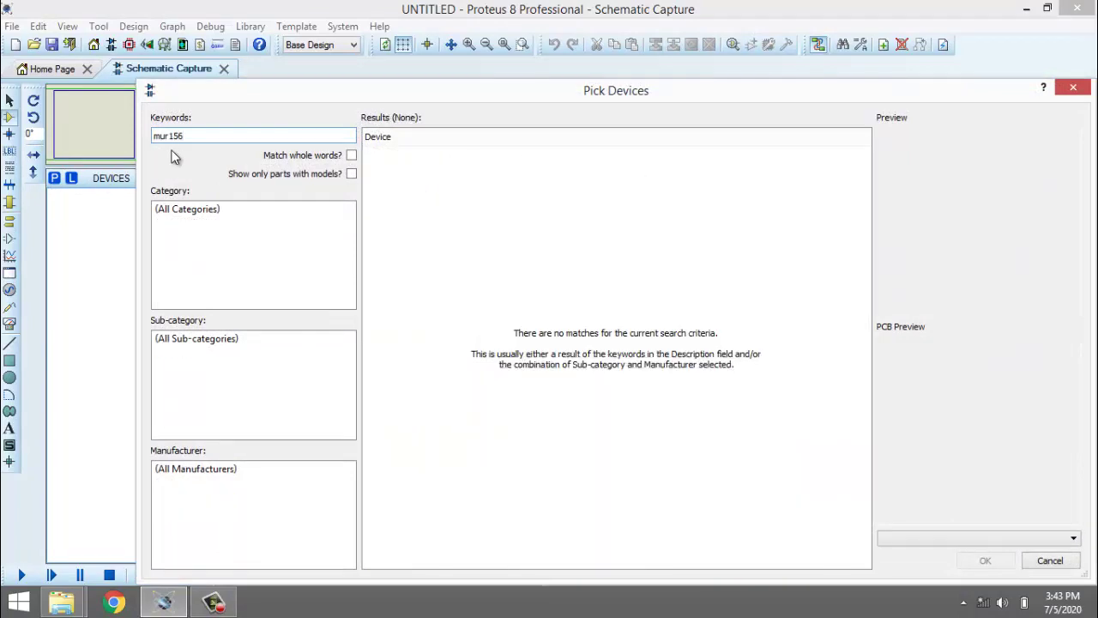
pyautogui.write('0')
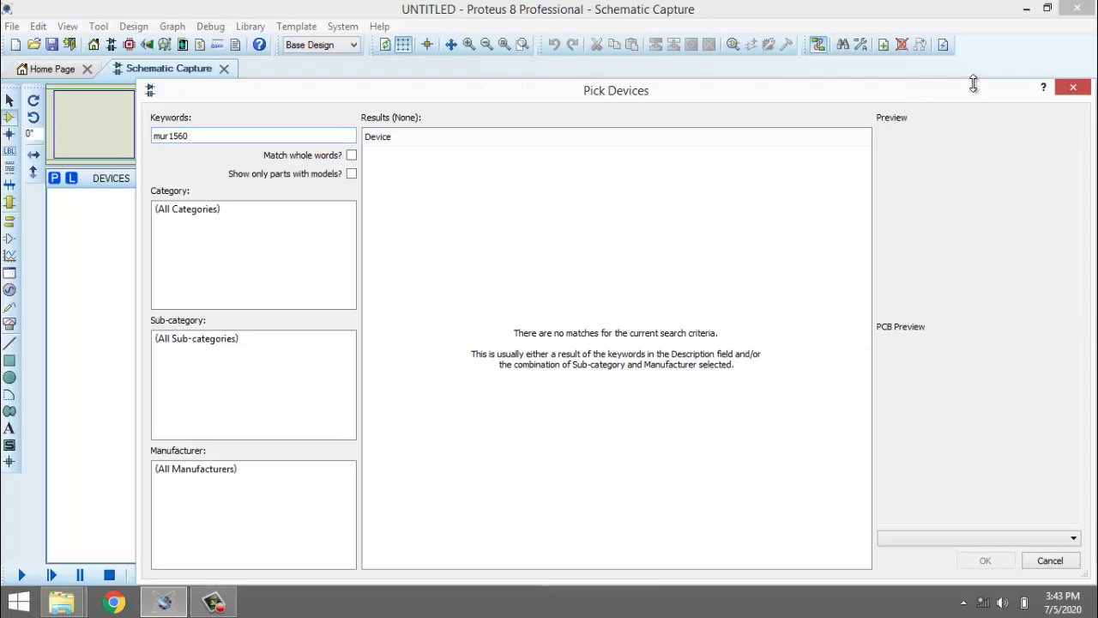
pyautogui.click(1075, 90)
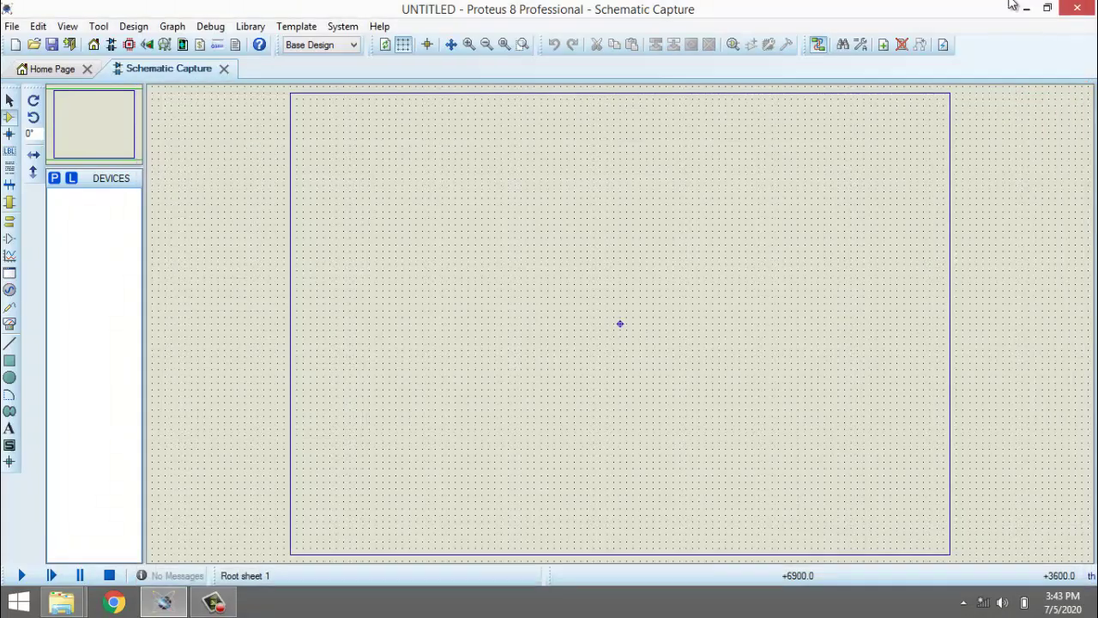
# - Start Library > Import Parts and bring up the file chooser for the part file
pyautogui.click(251, 26)
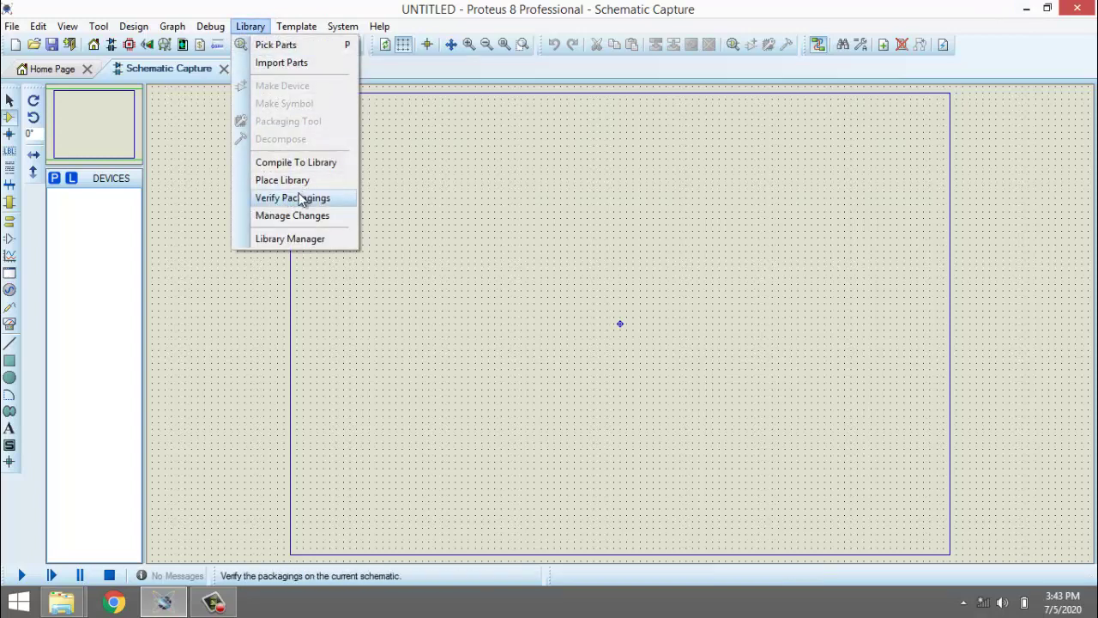
pyautogui.click(296, 63)
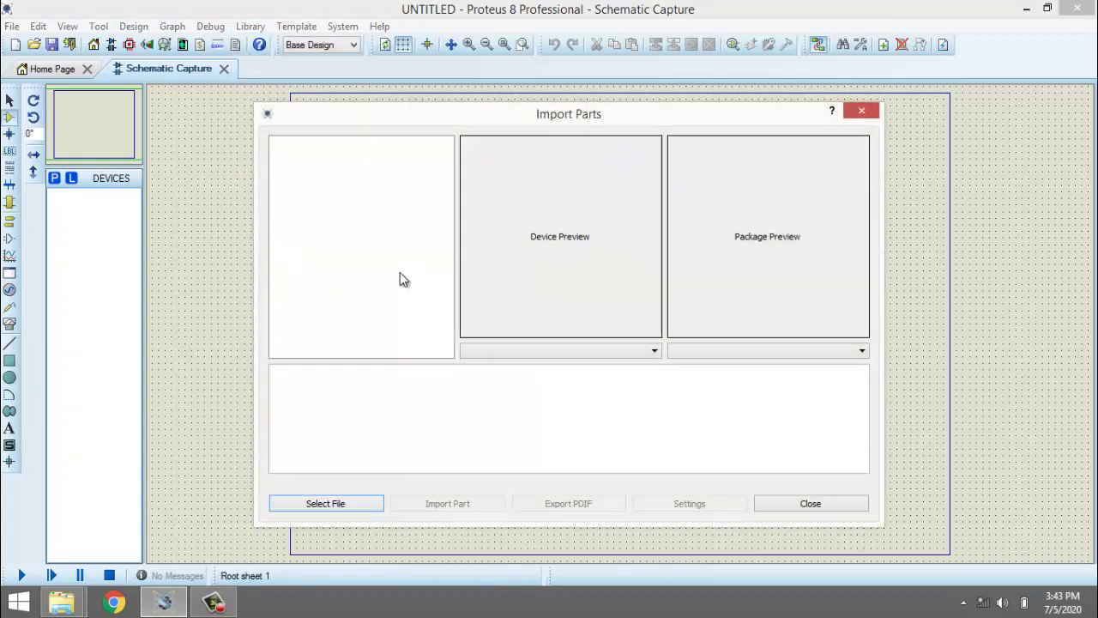
pyautogui.click(330, 507)
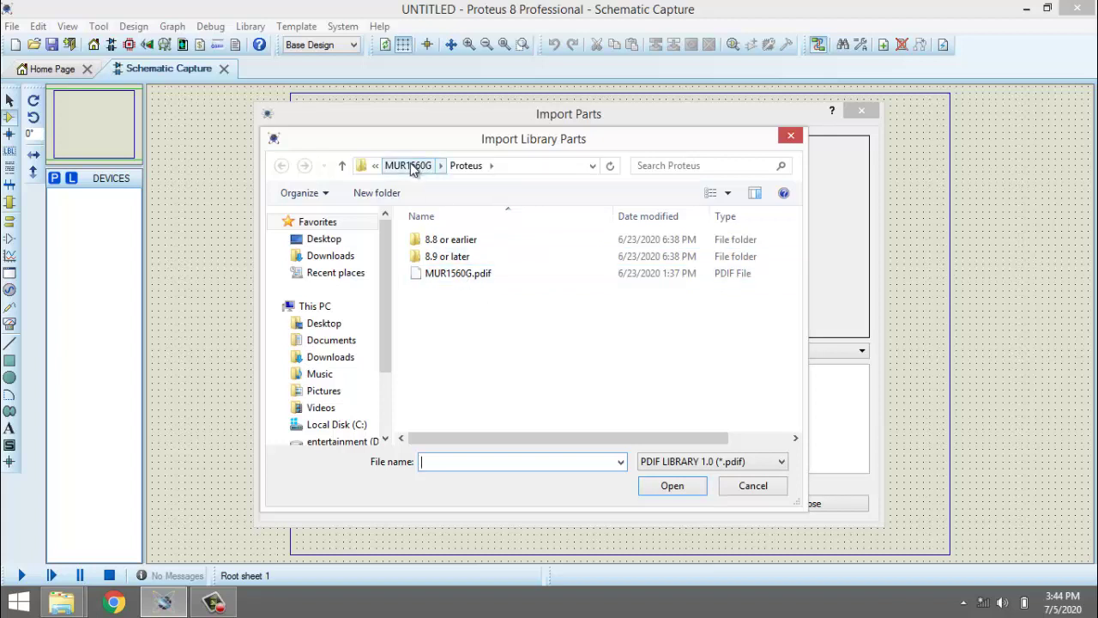
# - Browse Downloads > Compressed > MUR1560G > MUR1560G > Proteus and load MUR1560G.pdif for import
pyautogui.click(343, 167)
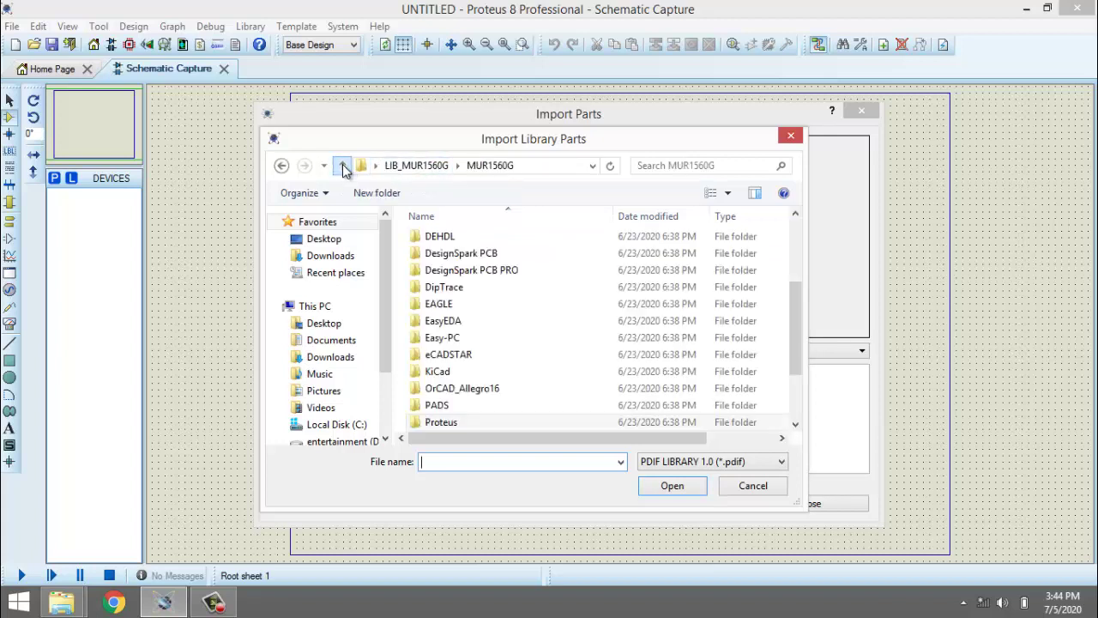
pyautogui.click(330, 241)
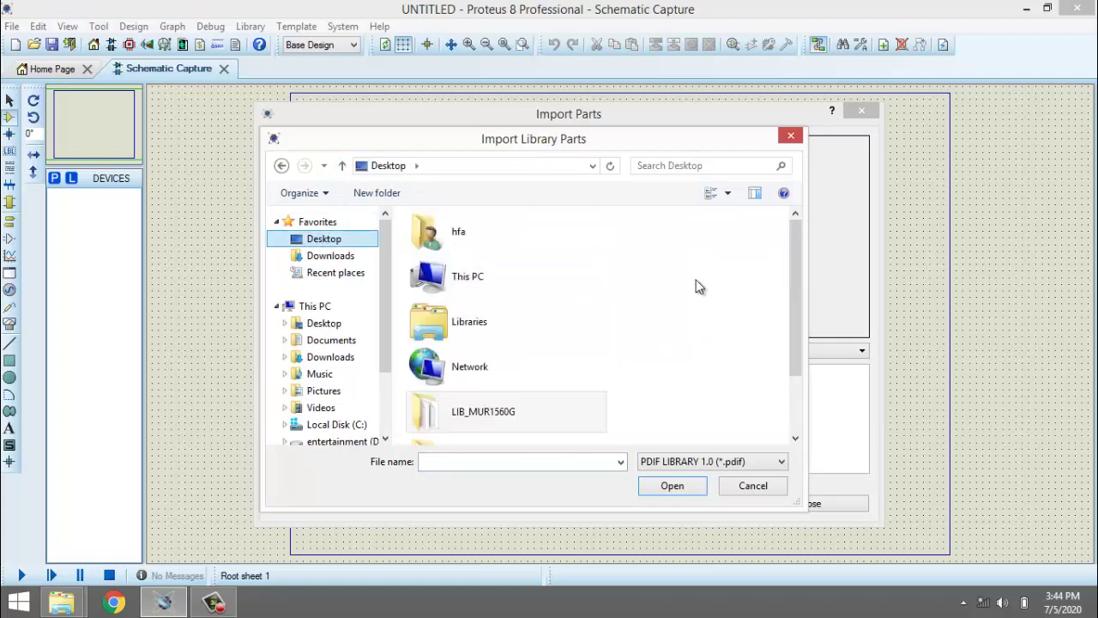
pyautogui.click(329, 260)
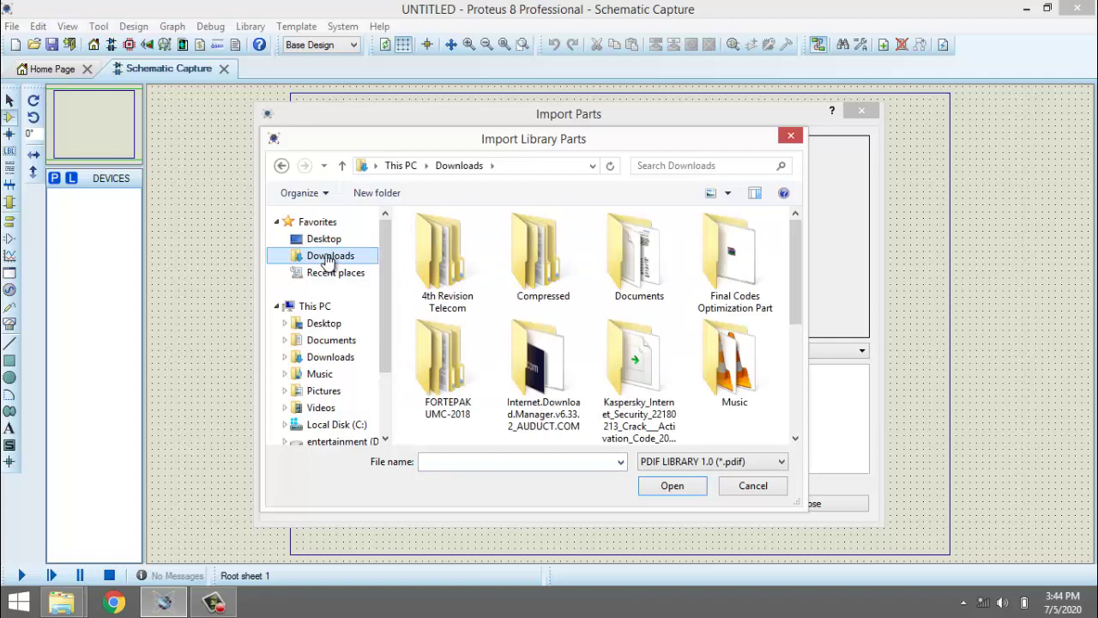
pyautogui.click(555, 273)
pyautogui.doubleClick(555, 273)
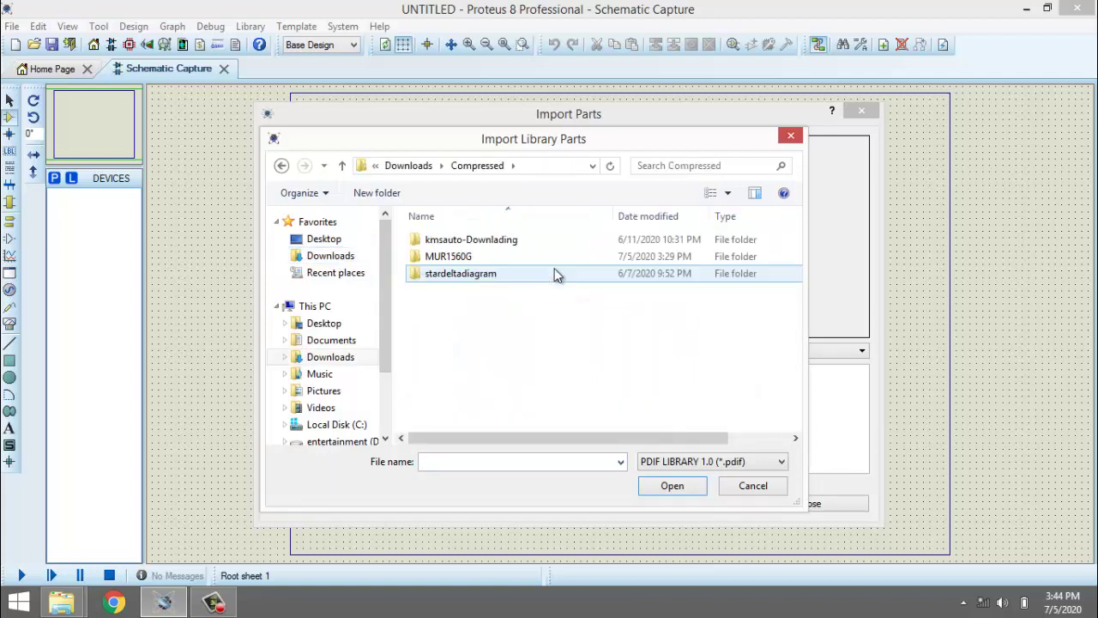
pyautogui.click(470, 260)
pyautogui.doubleClick(470, 259)
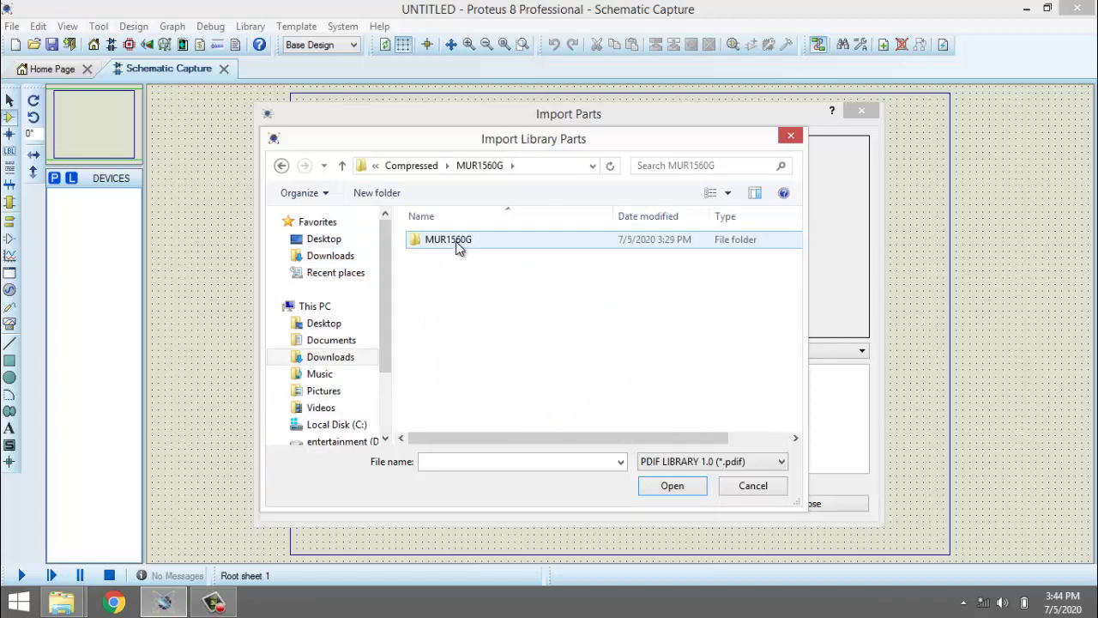
pyautogui.doubleClick(455, 241)
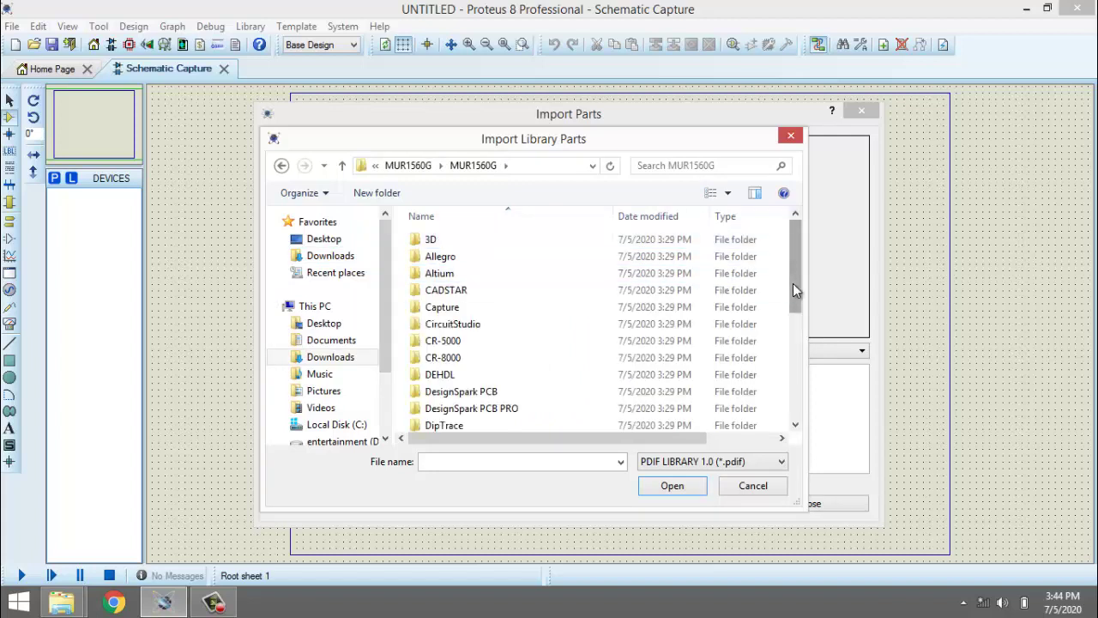
pyautogui.moveTo(793, 284); pyautogui.dragTo(794, 391)
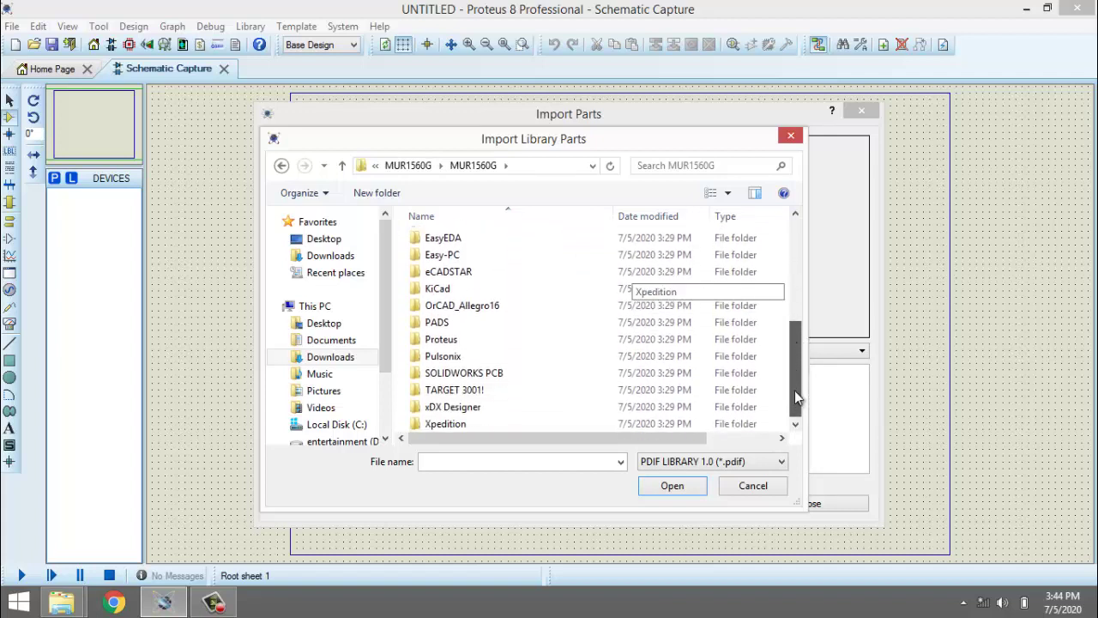
pyautogui.doubleClick(440, 340)
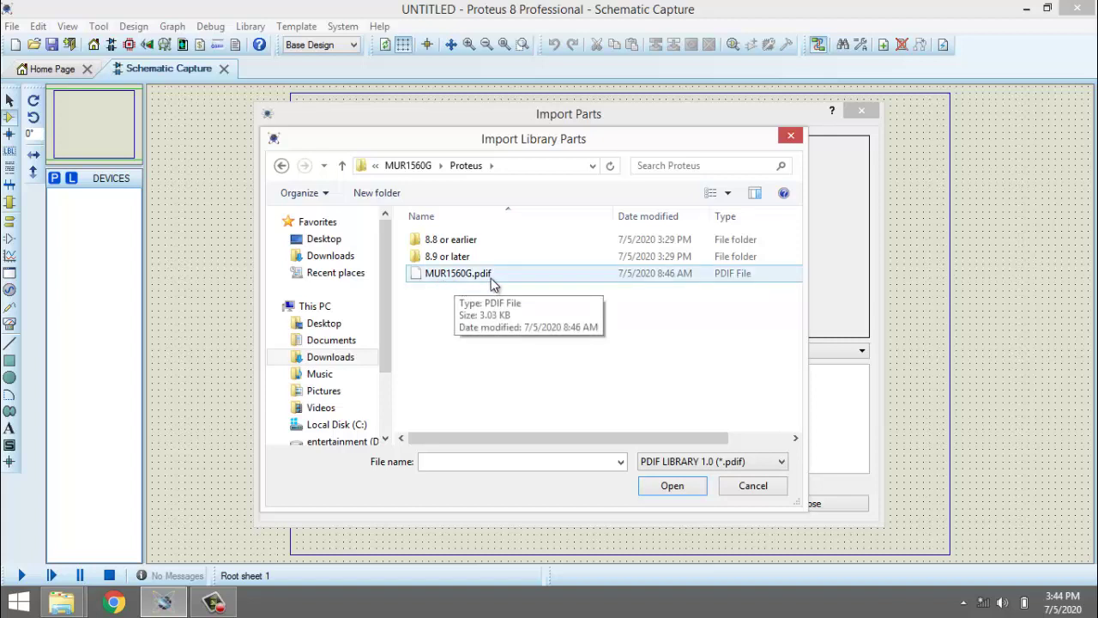
pyautogui.doubleClick(477, 274)
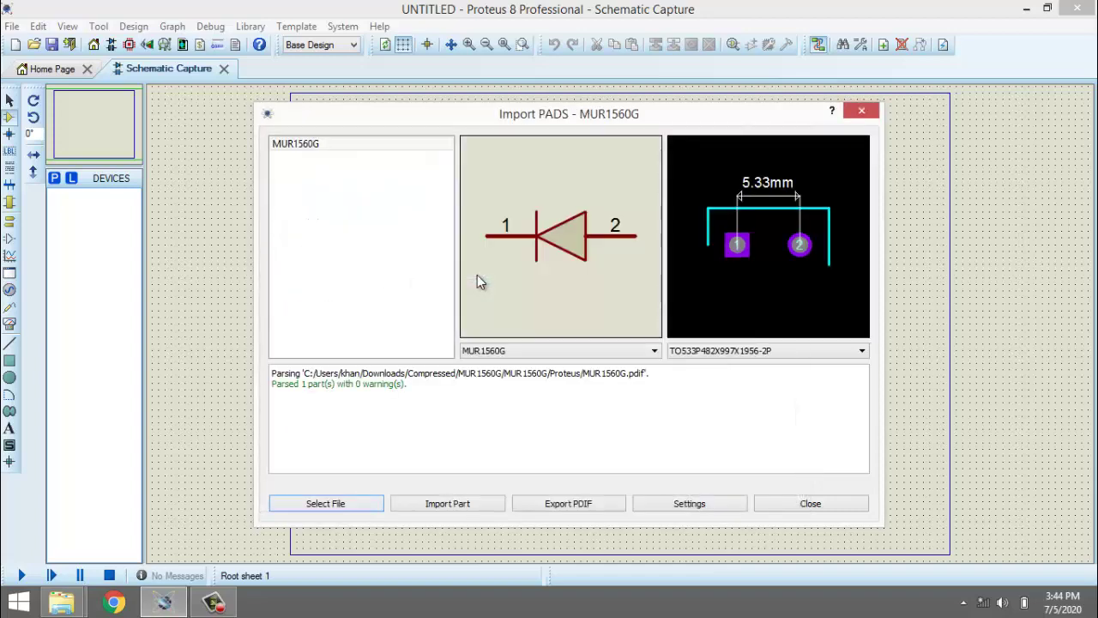
# - Begin importing the parsed MUR1560G part, bringing up its Make Package settings
pyautogui.click(448, 504)
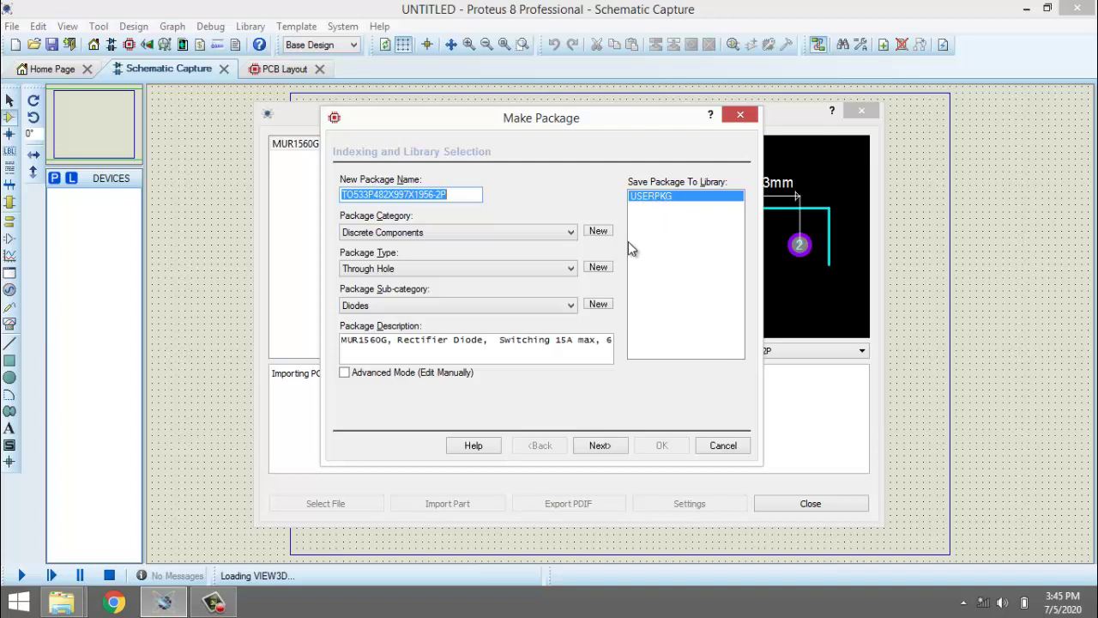
# - Save the TO533P482X997X1956-2P package with the MUR1560G.stp 3D model
pyautogui.click(600, 446)
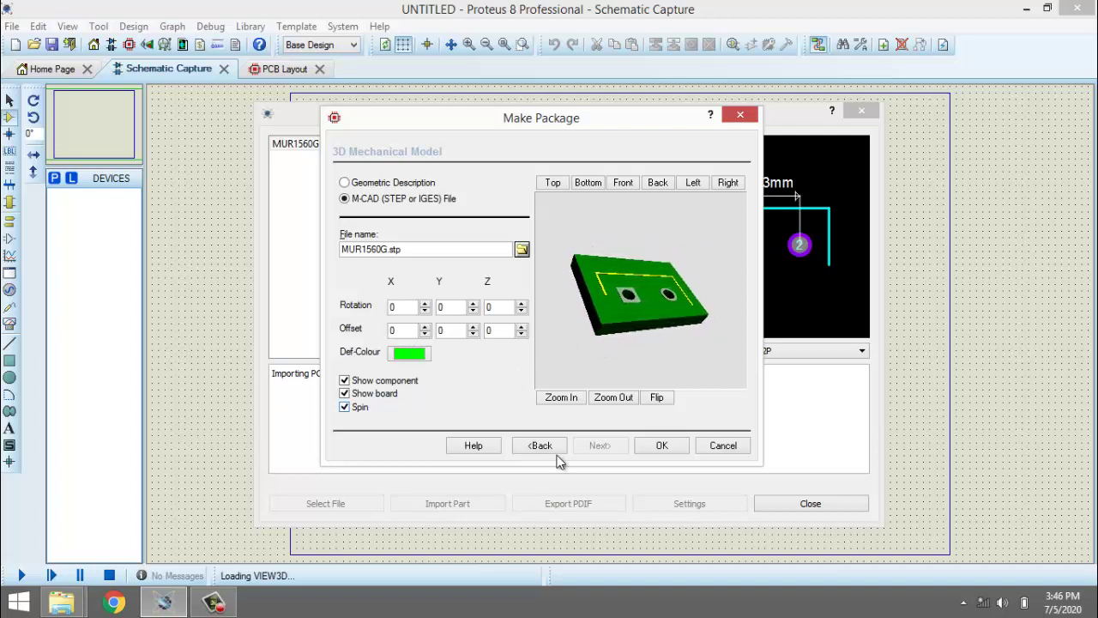
pyautogui.click(659, 445)
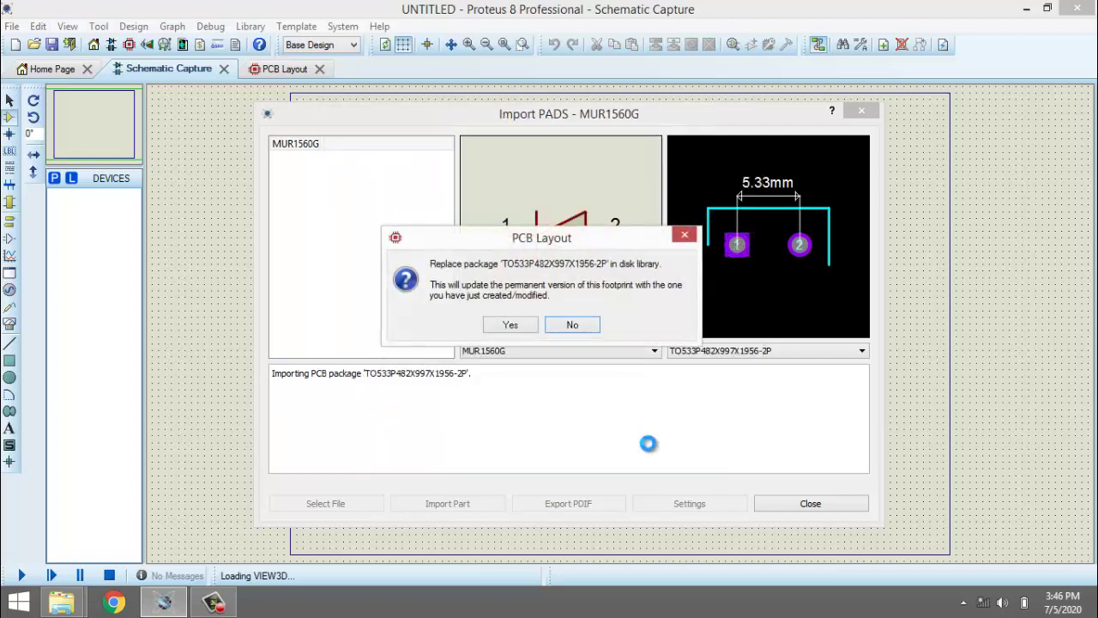
# - Replace the stored package, accept the Make Device defaults, and save MUR1560G to USERDVC
pyautogui.click(510, 327)
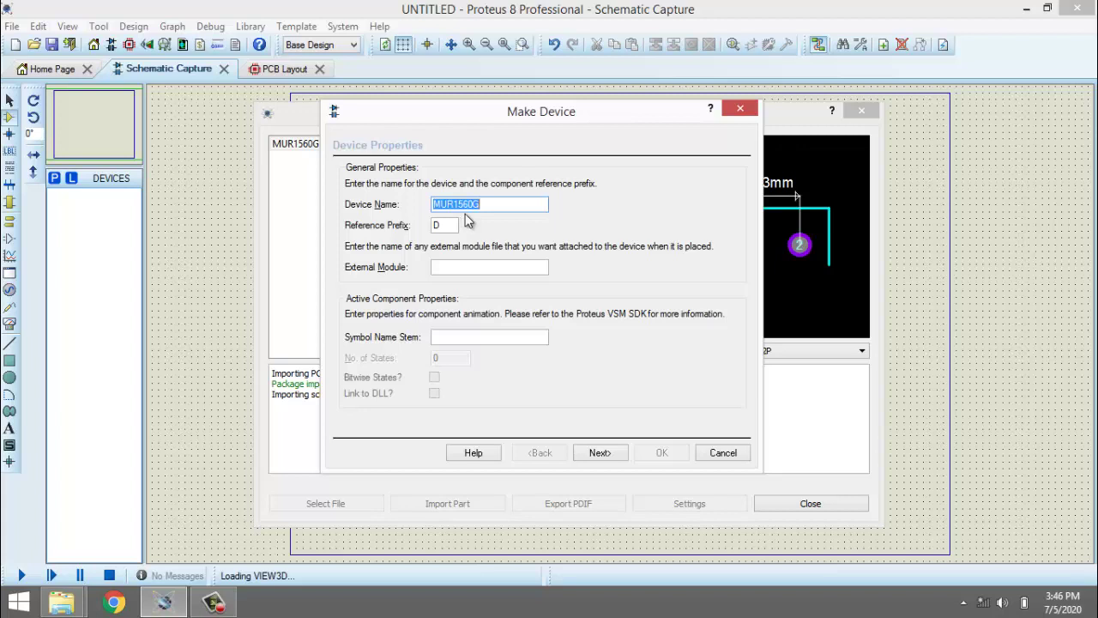
pyautogui.click(598, 454)
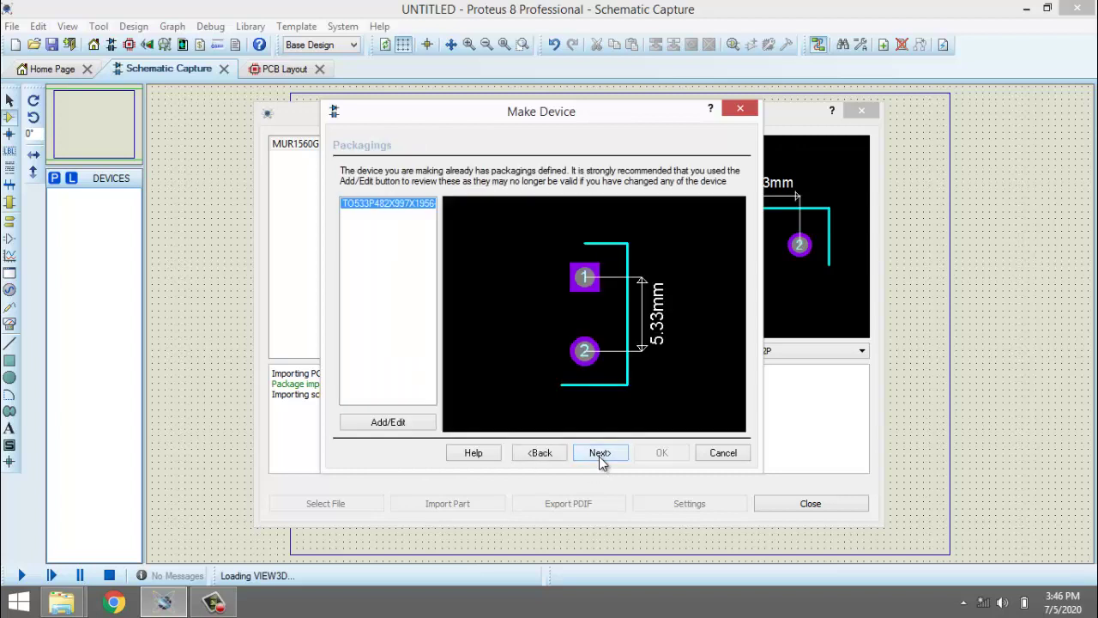
pyautogui.click(599, 453)
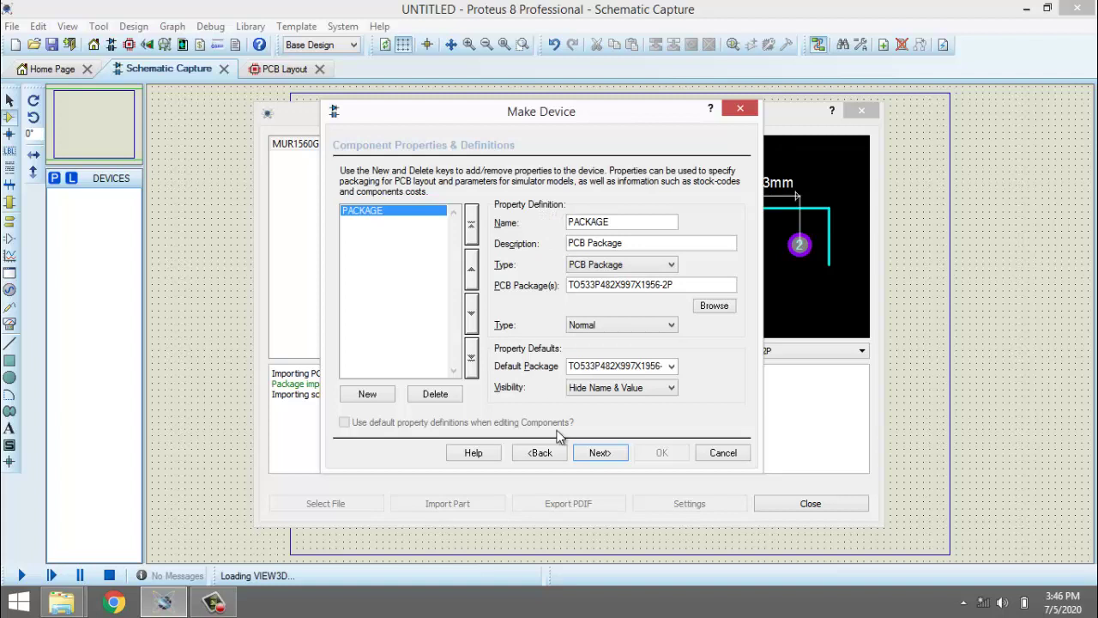
pyautogui.click(598, 452)
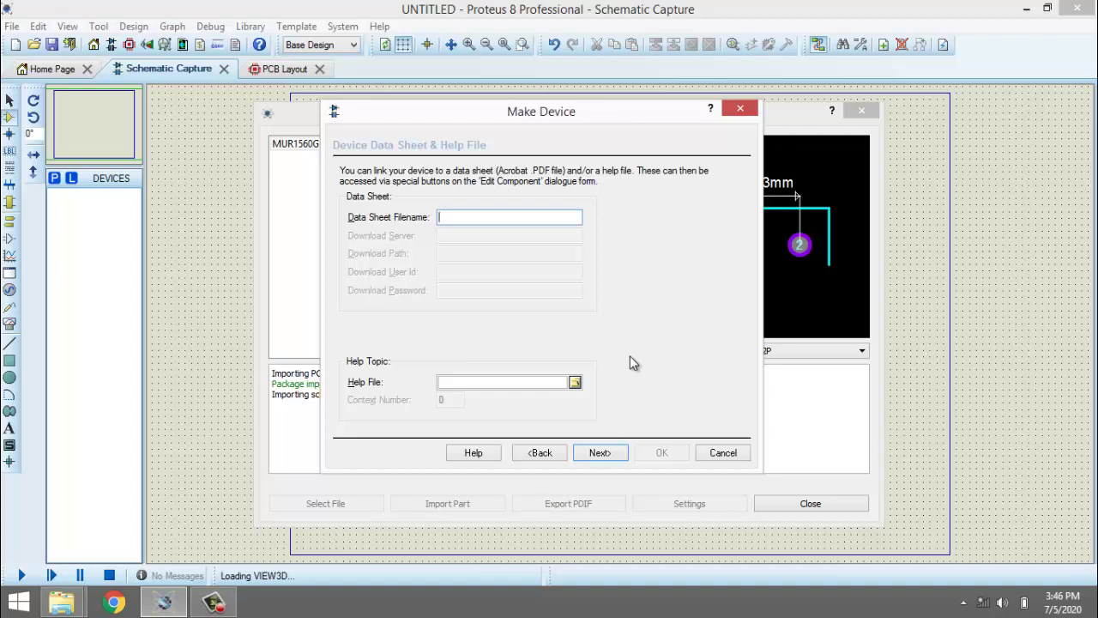
pyautogui.click(599, 452)
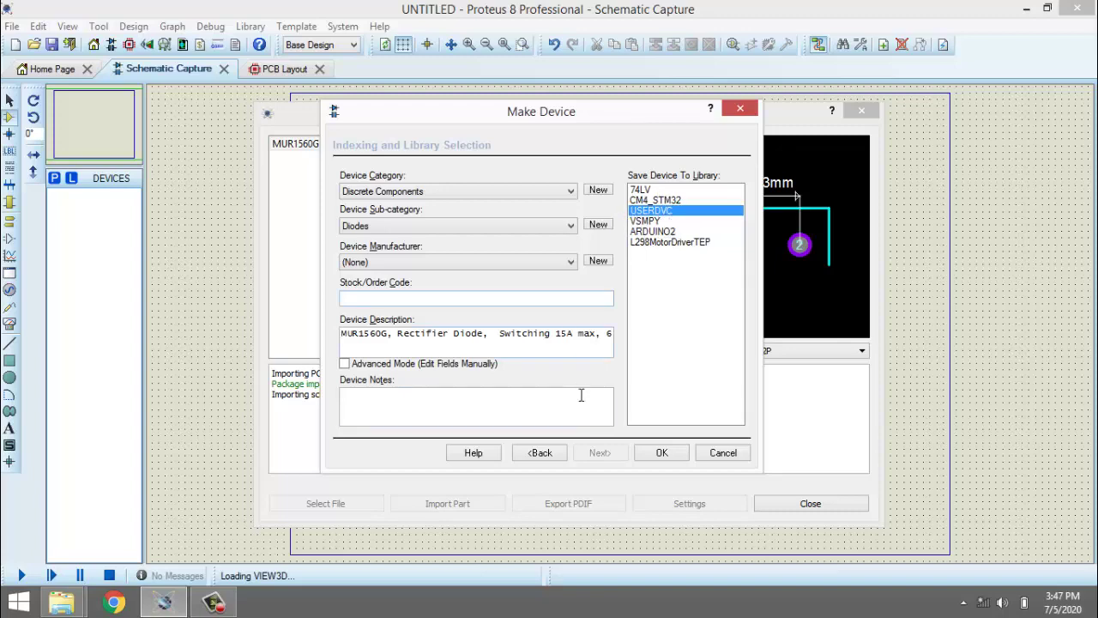
pyautogui.click(655, 453)
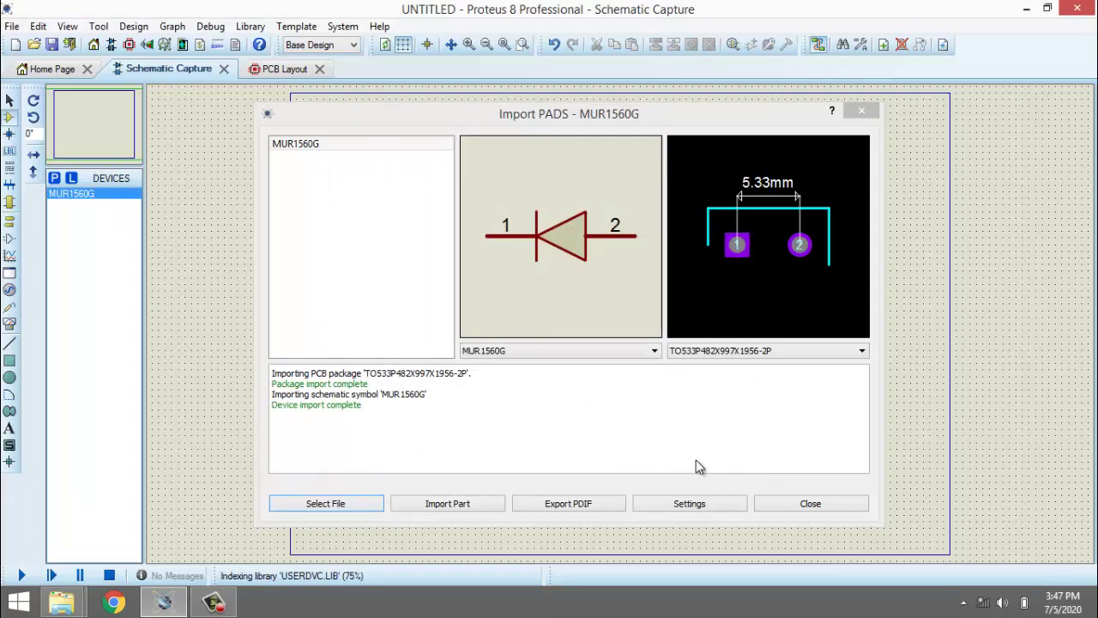
# - Close the importer, place a test MUR1560G diode D1, then delete it
pyautogui.click(798, 501)
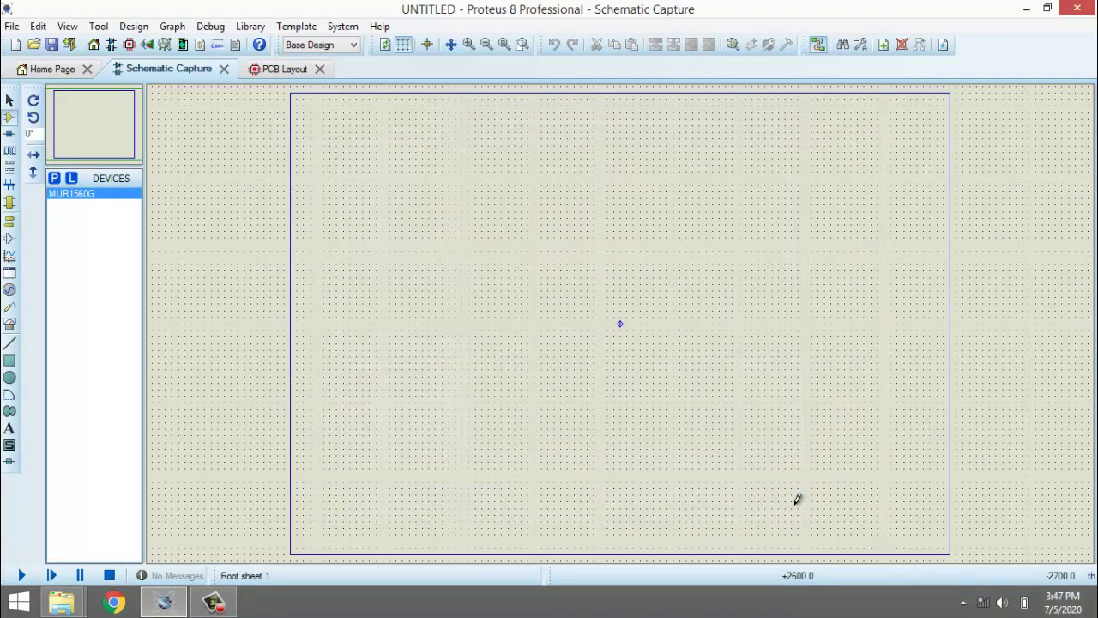
pyautogui.click(66, 195)
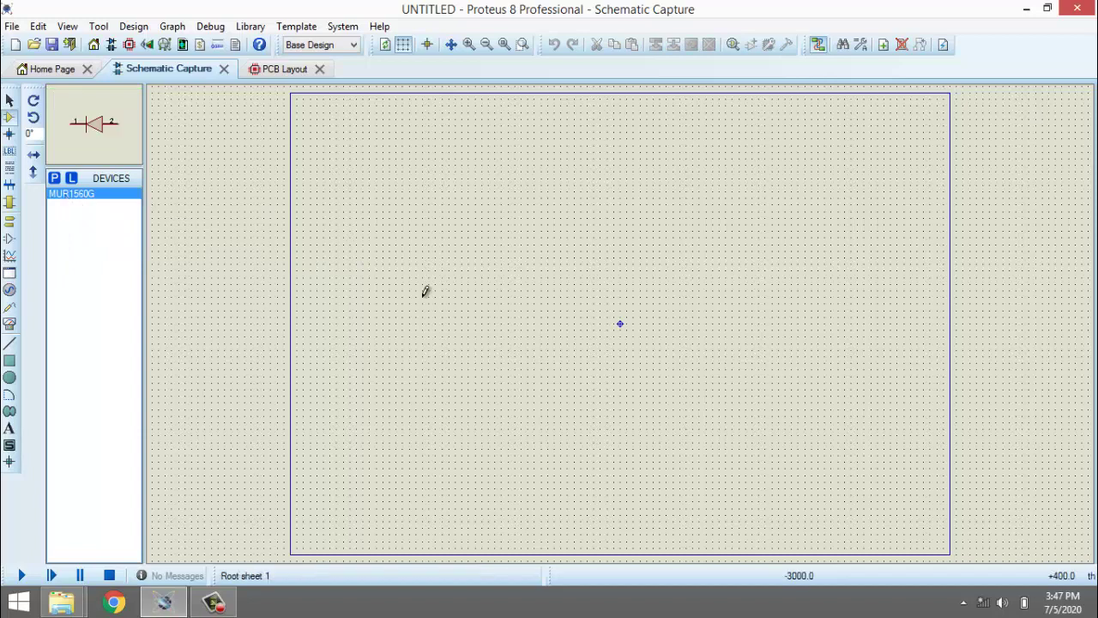
pyautogui.click(459, 289)
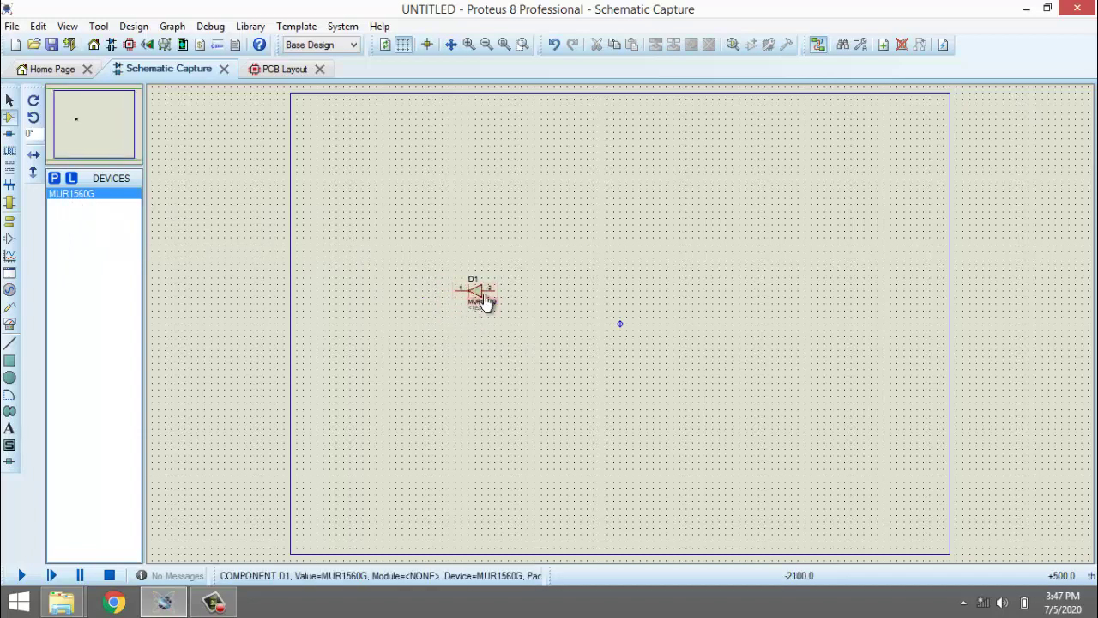
pyautogui.click(483, 299)
pyautogui.press('Delete')
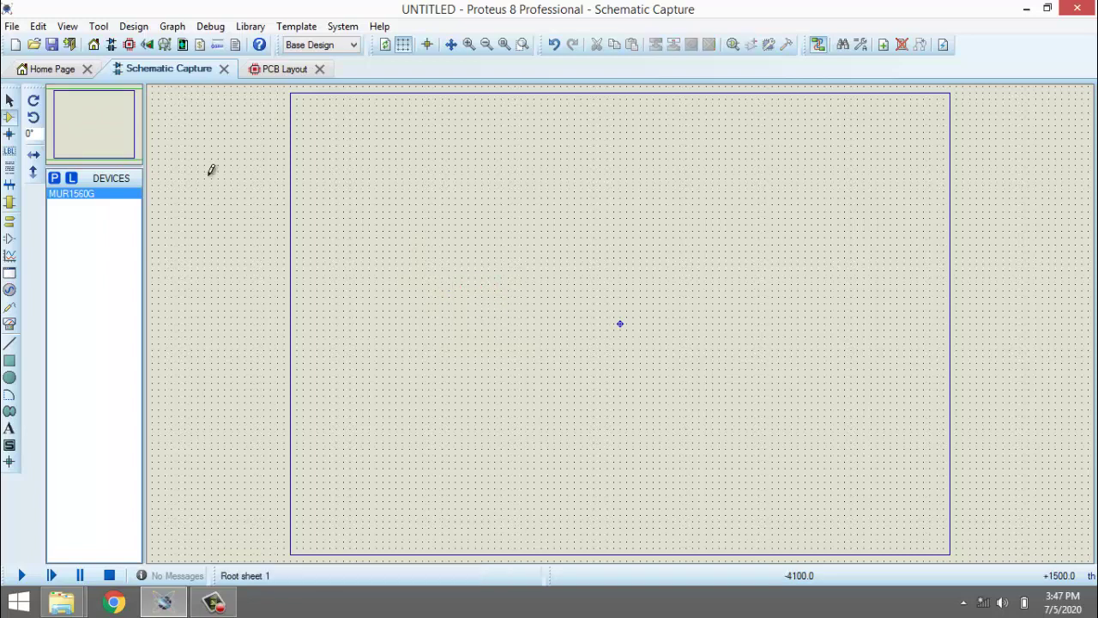
# - Remove the MUR1560G entry from the device selector list
pyautogui.click(90, 199)
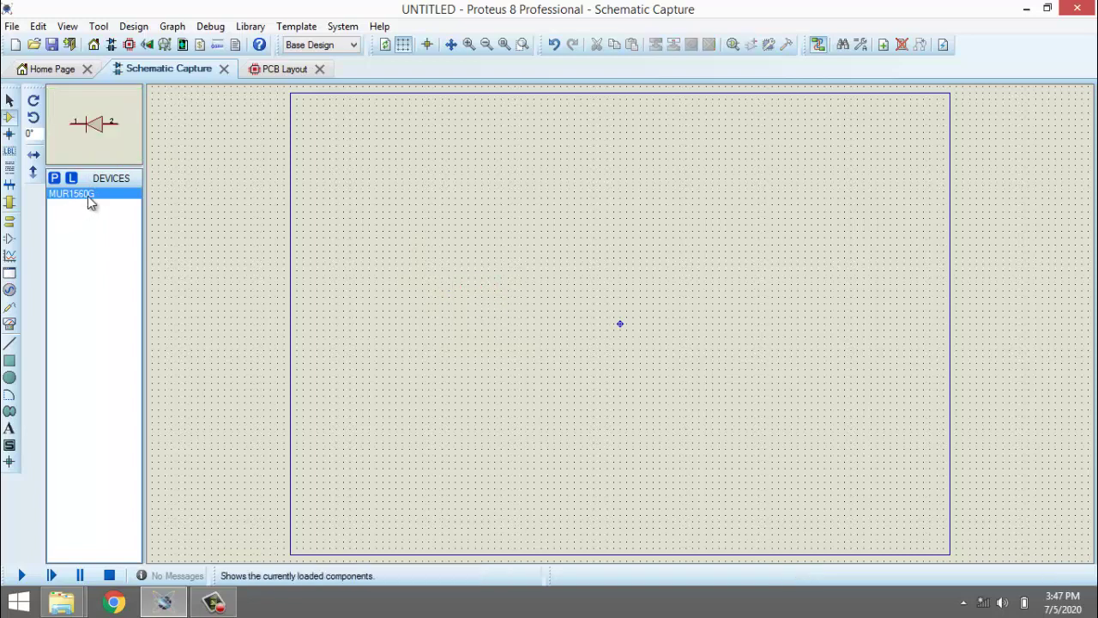
pyautogui.rightClick(91, 200)
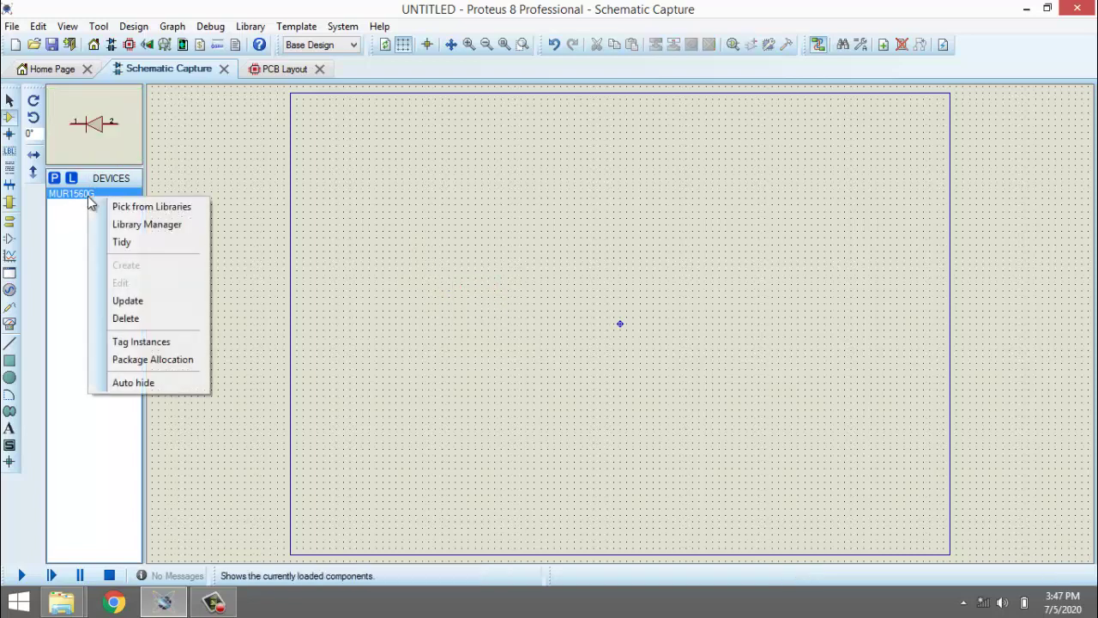
pyautogui.click(126, 318)
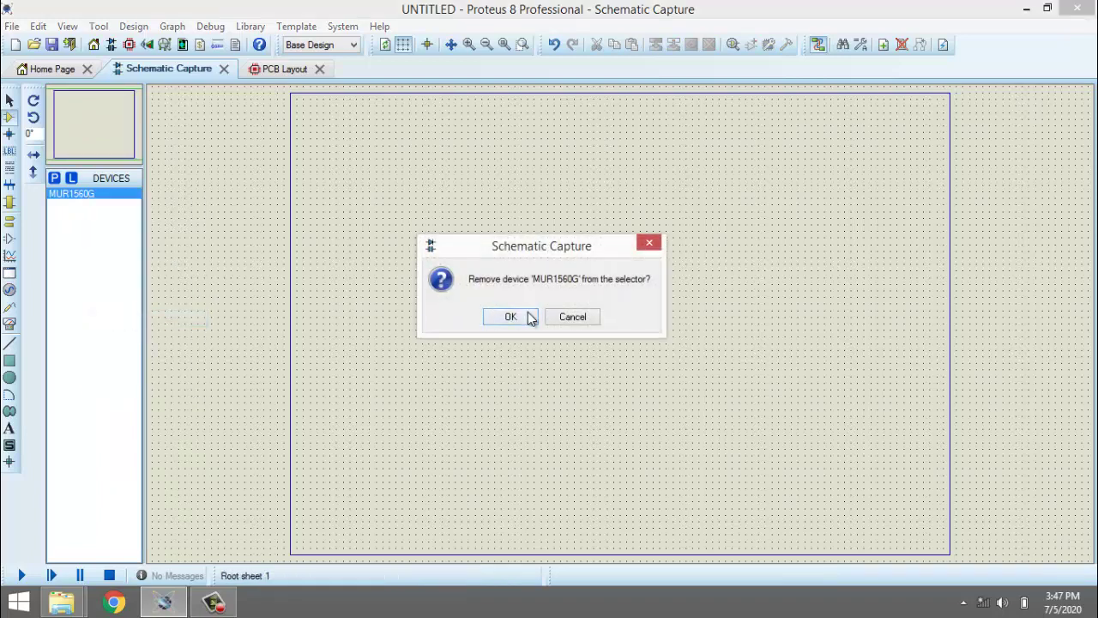
pyautogui.click(530, 318)
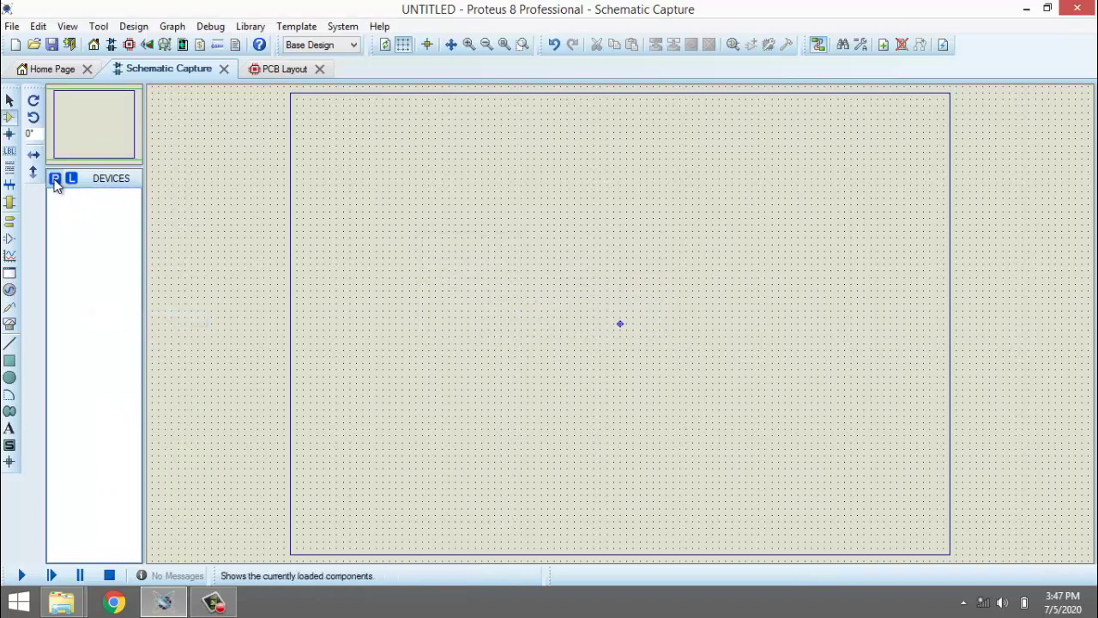
# - Search Pick Devices for 'mur1560' to find MUR1560G in the USERDVC library
pyautogui.click(53, 178)
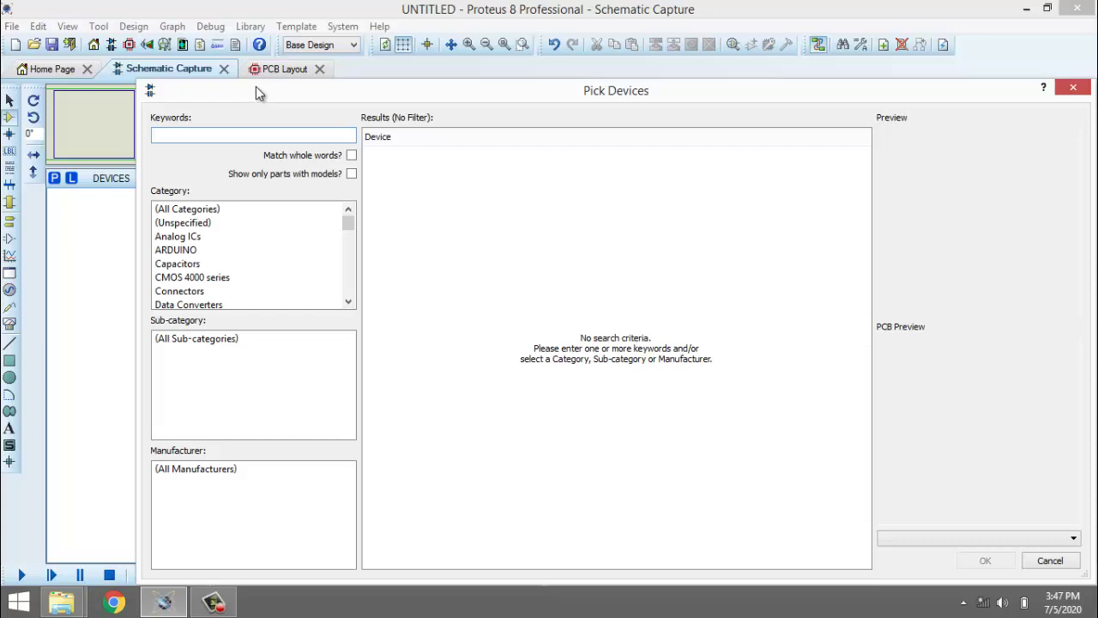
pyautogui.write('mu')
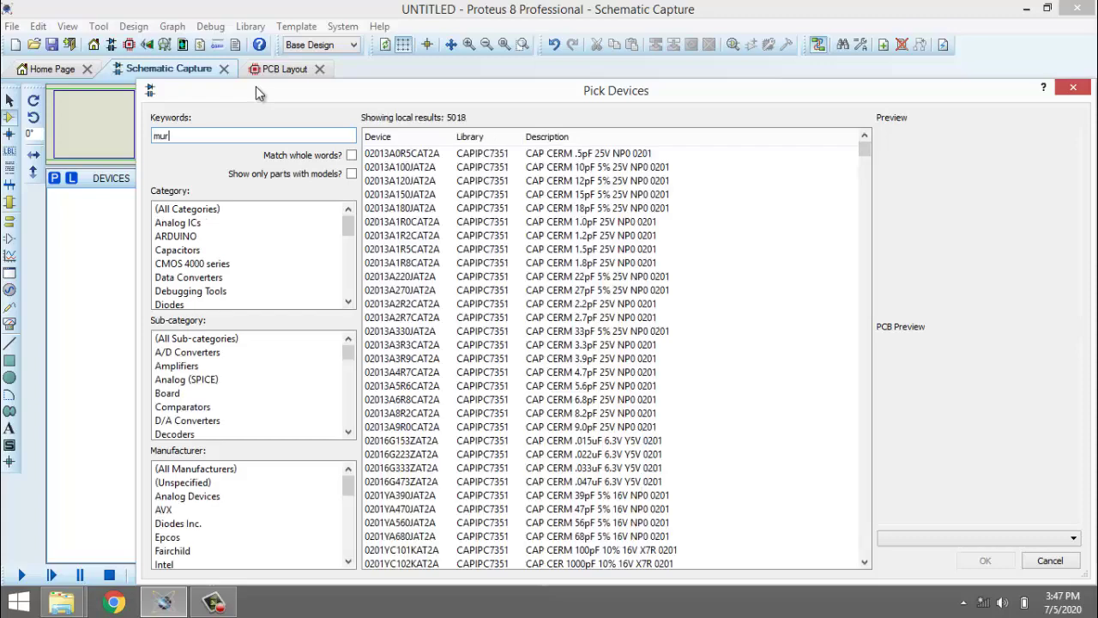
pyautogui.write('r')
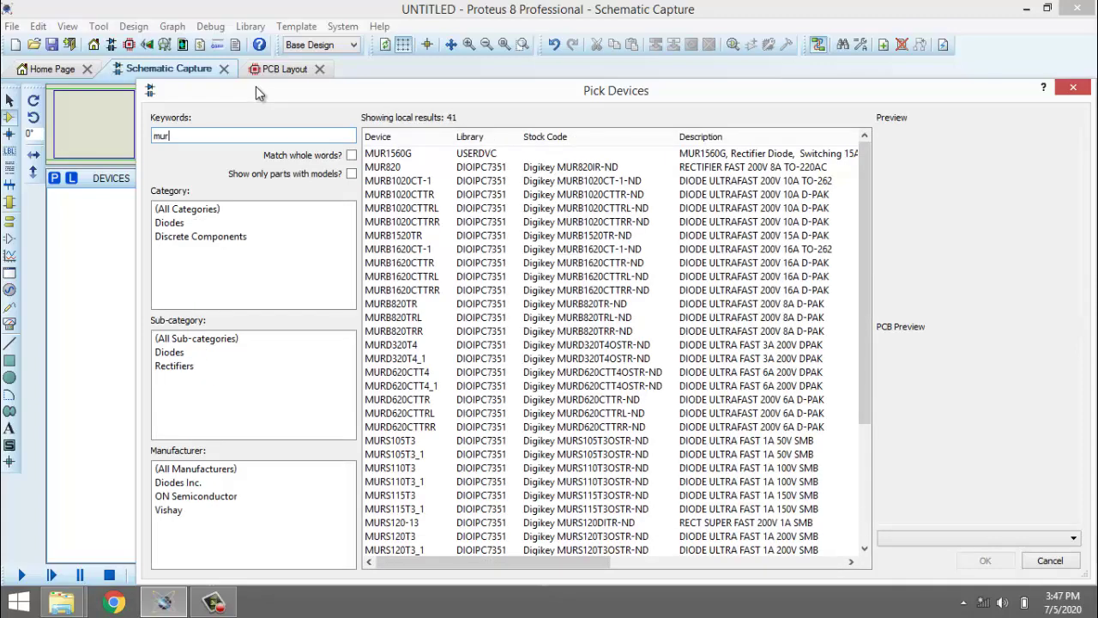
pyautogui.write('156')
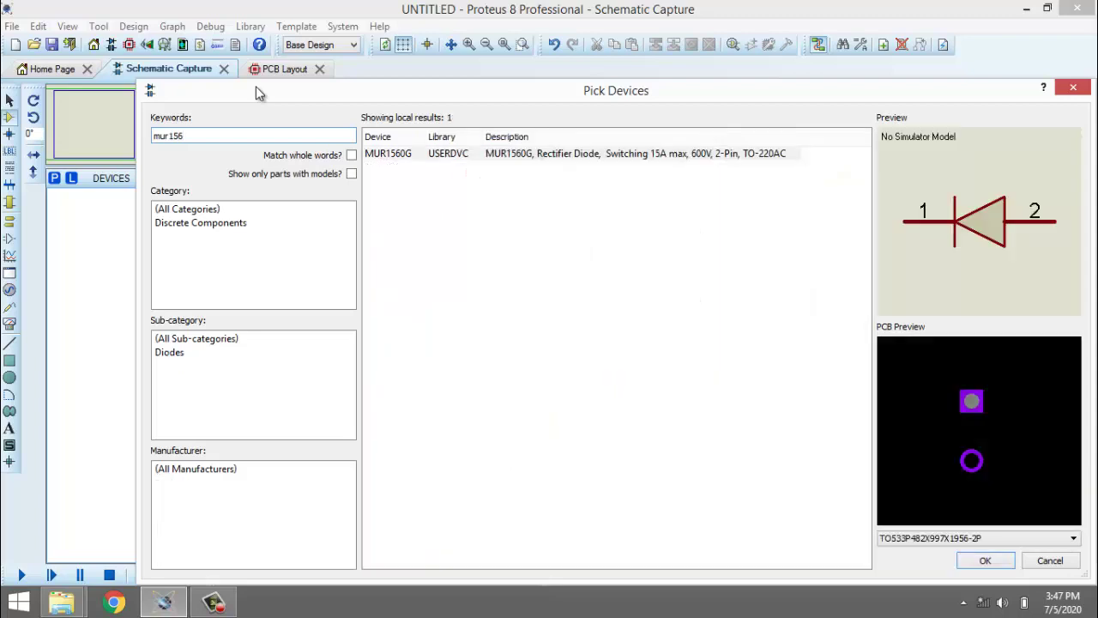
pyautogui.write('0')
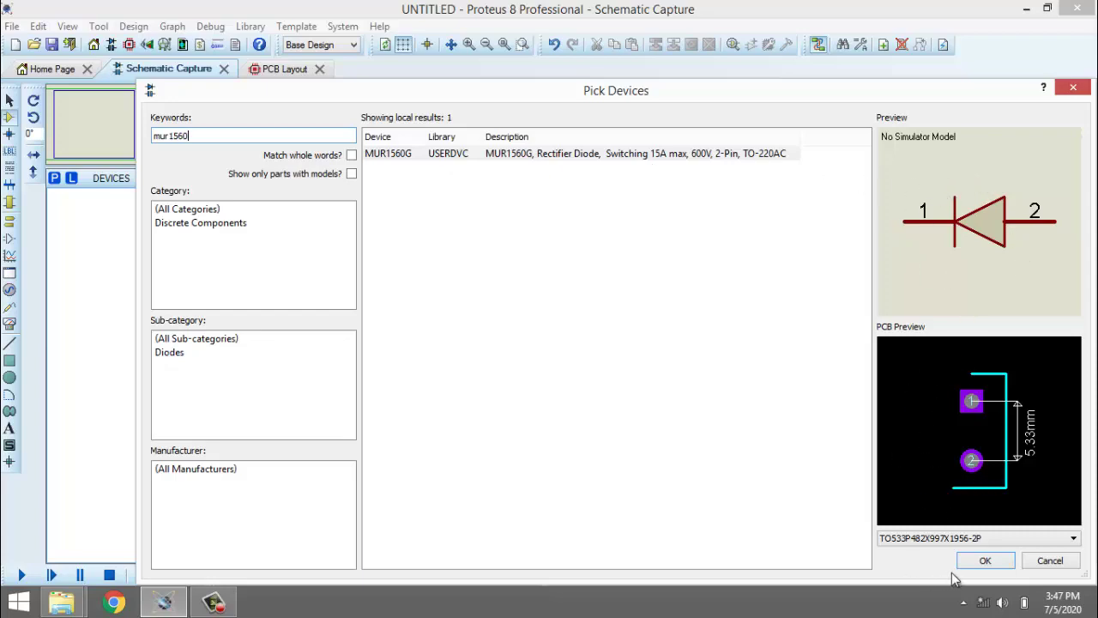
# - Add the found MUR1560G back to the DEVICES list
pyautogui.click(983, 561)
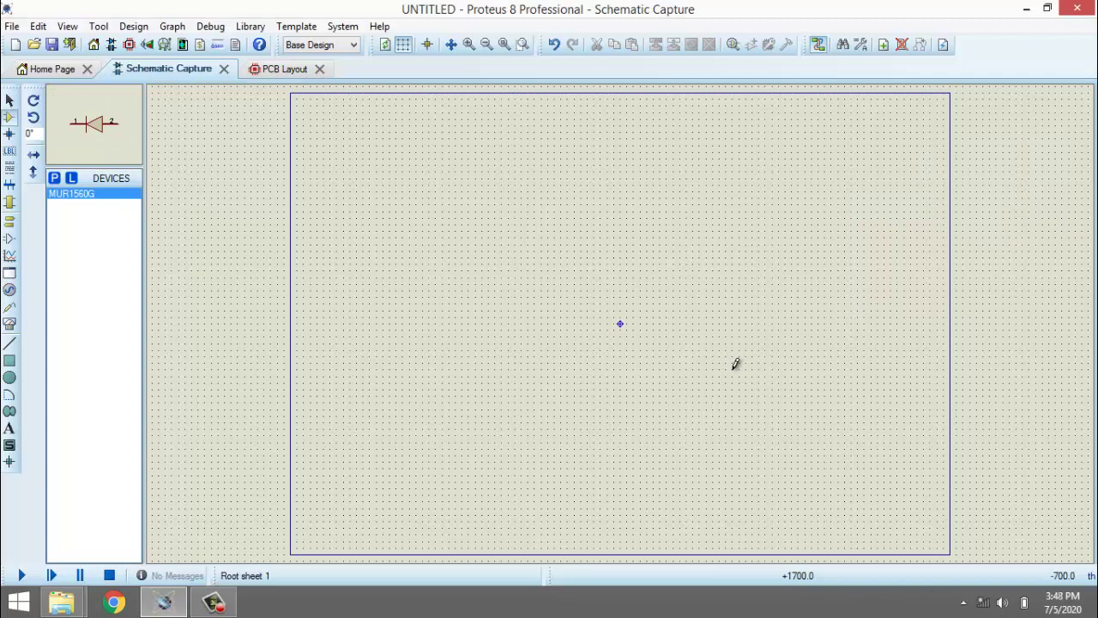